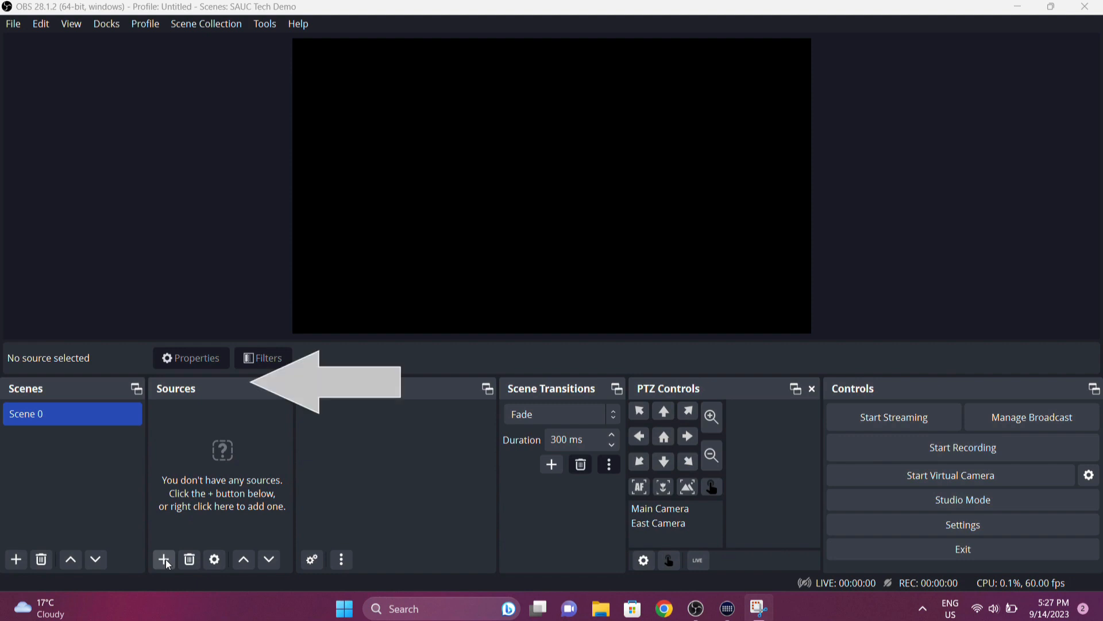
- Add an NDI Source to Scene 0 using HD CAMERA (NDI HB HX,192.168.0.48) as its source name
left_click(165, 561)
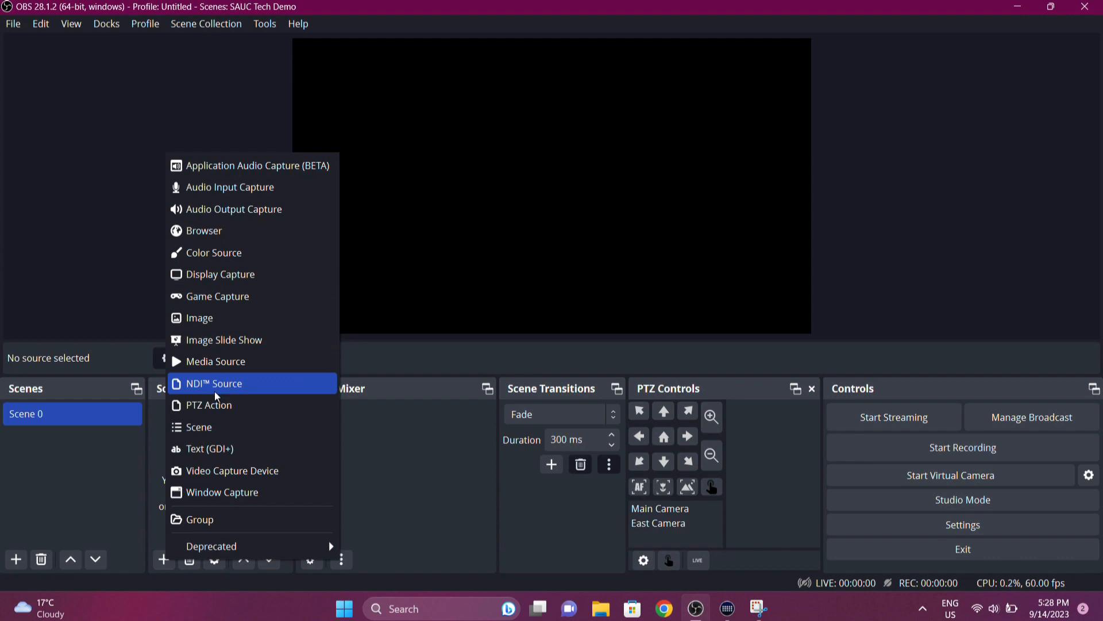
left_click(111, 332)
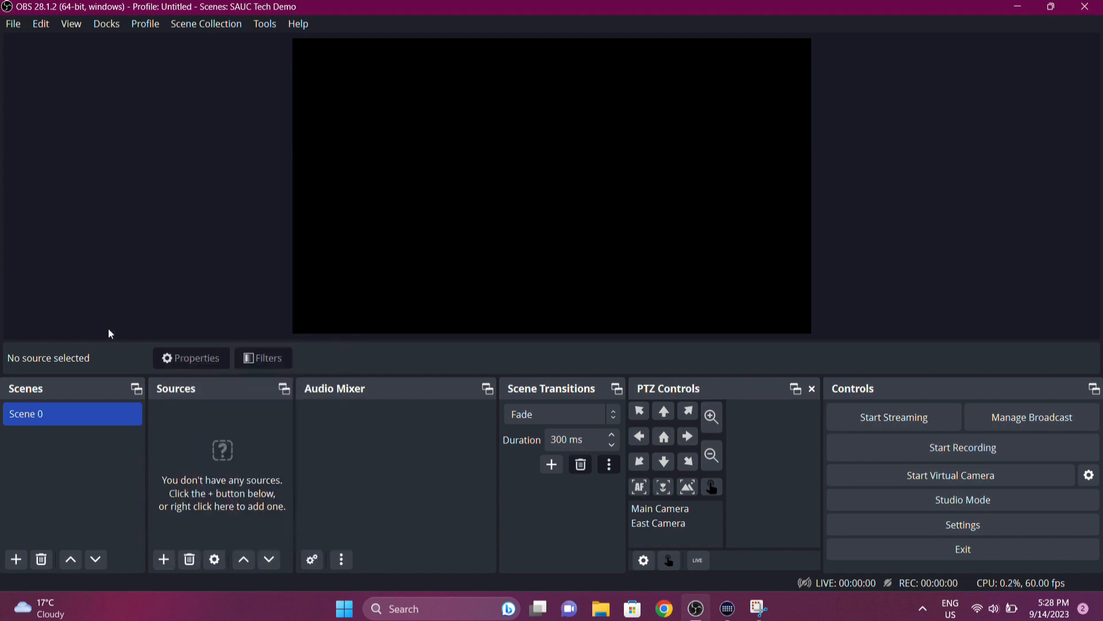
left_click(165, 560)
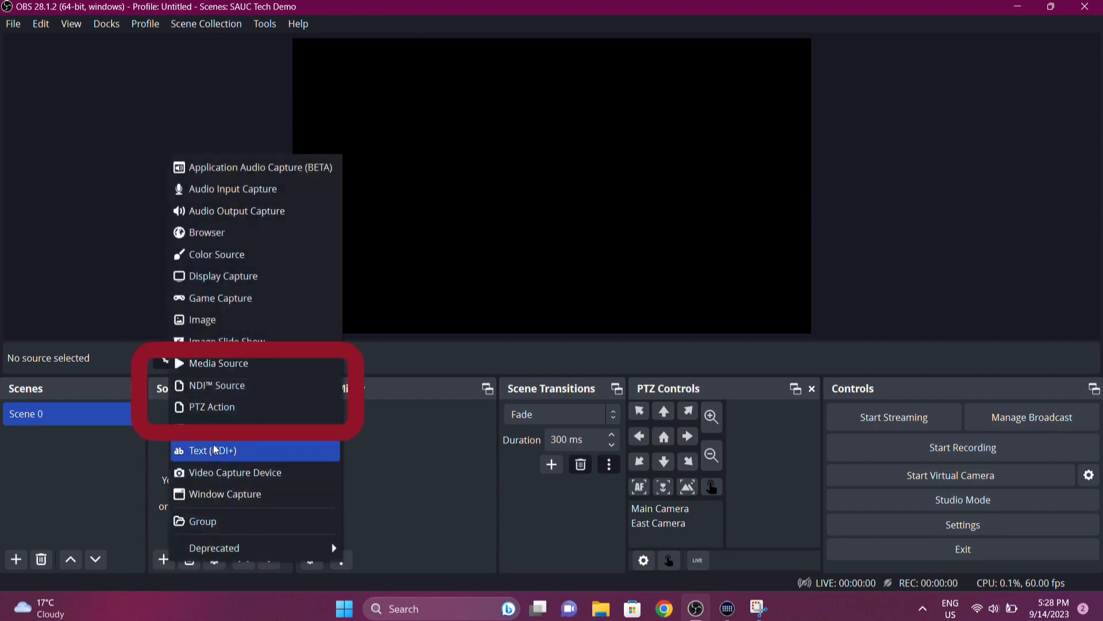
left_click(234, 385)
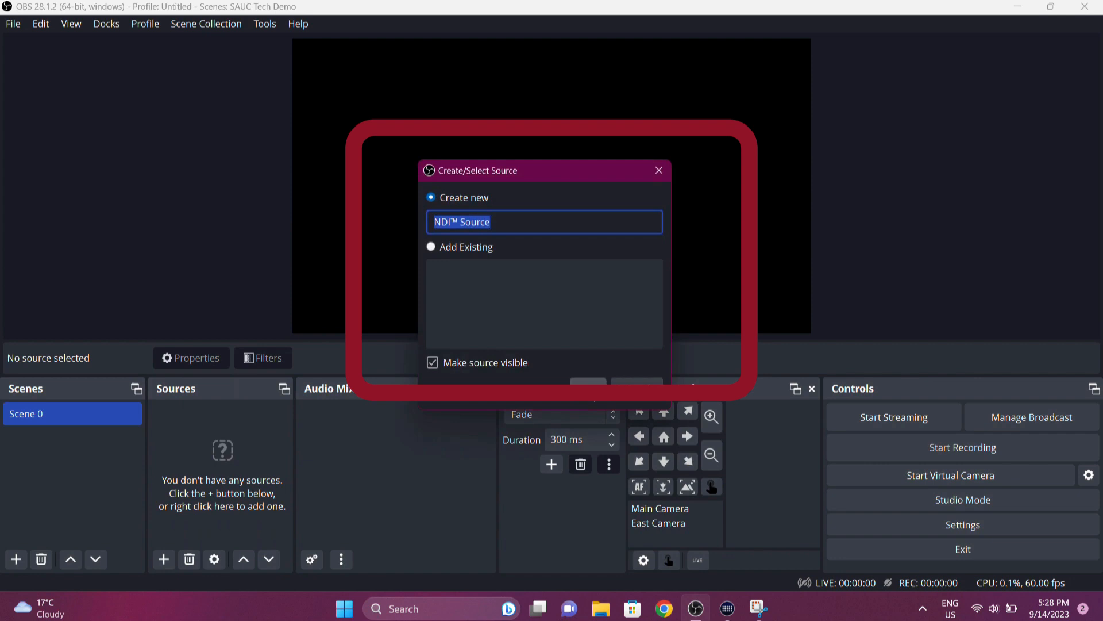
left_click(588, 382)
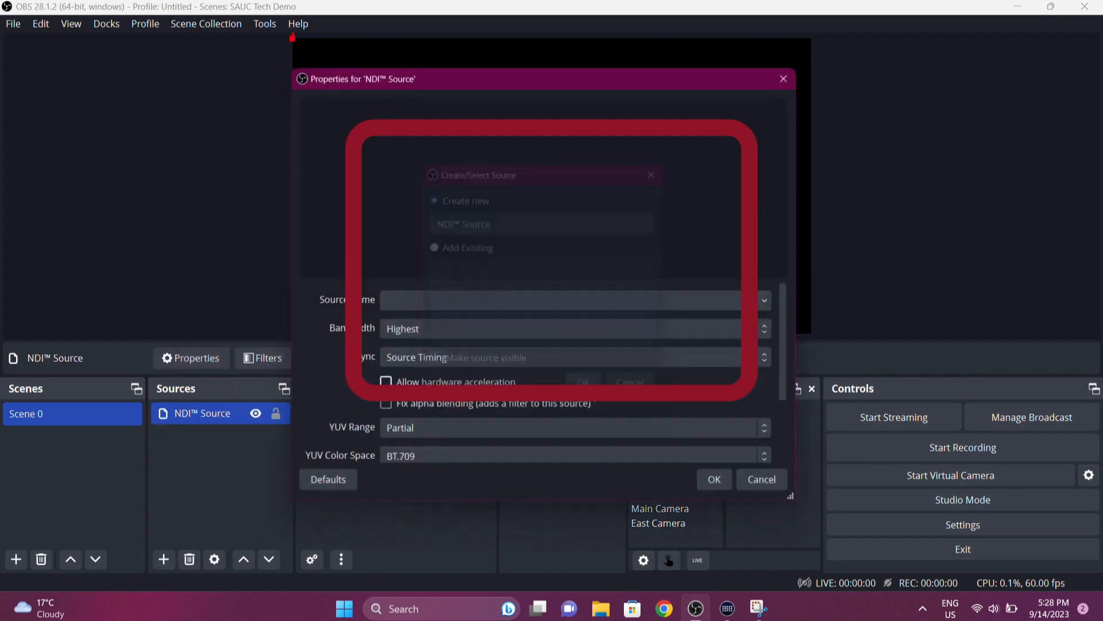
left_click(770, 307)
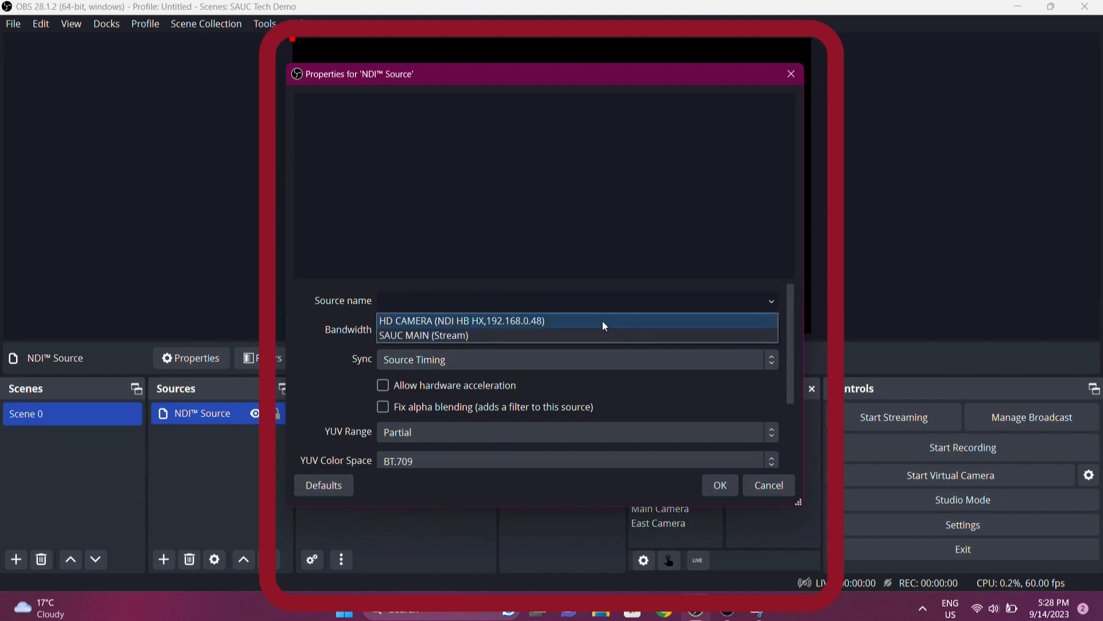
left_click(567, 323)
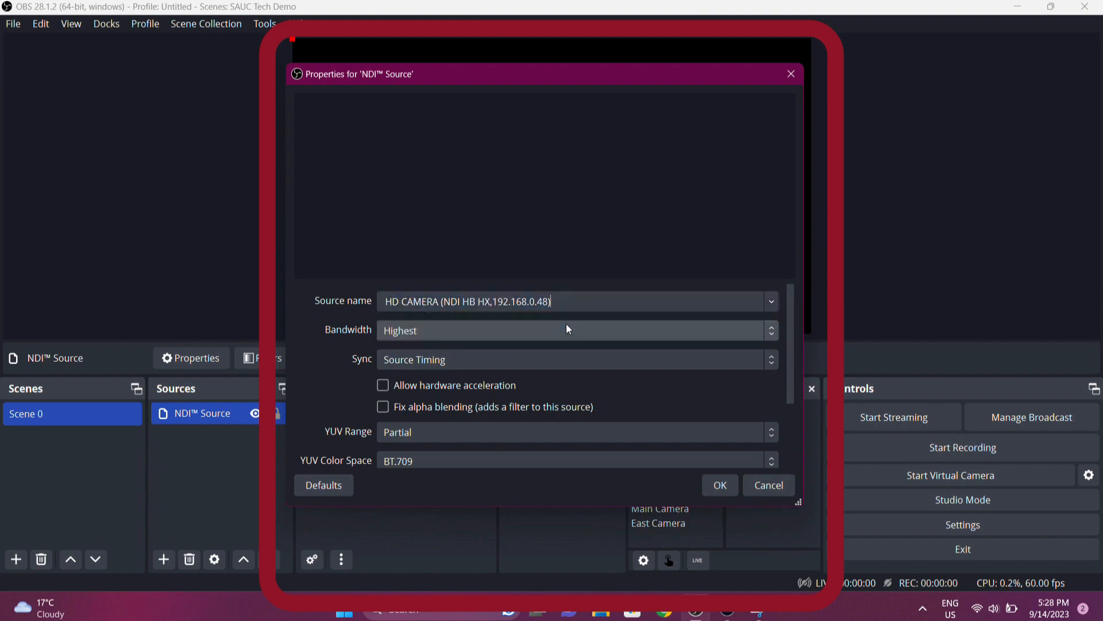
left_click(728, 485)
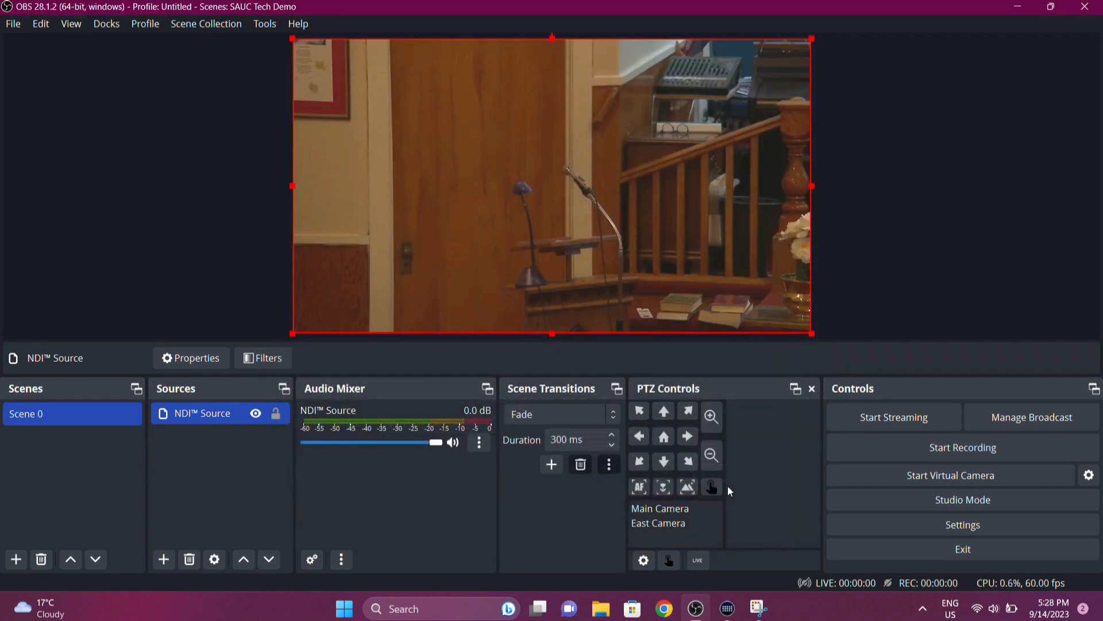
- Select Main Camera for PTZ control and add a PTZ Action source named "Action 2"
left_click(661, 509)
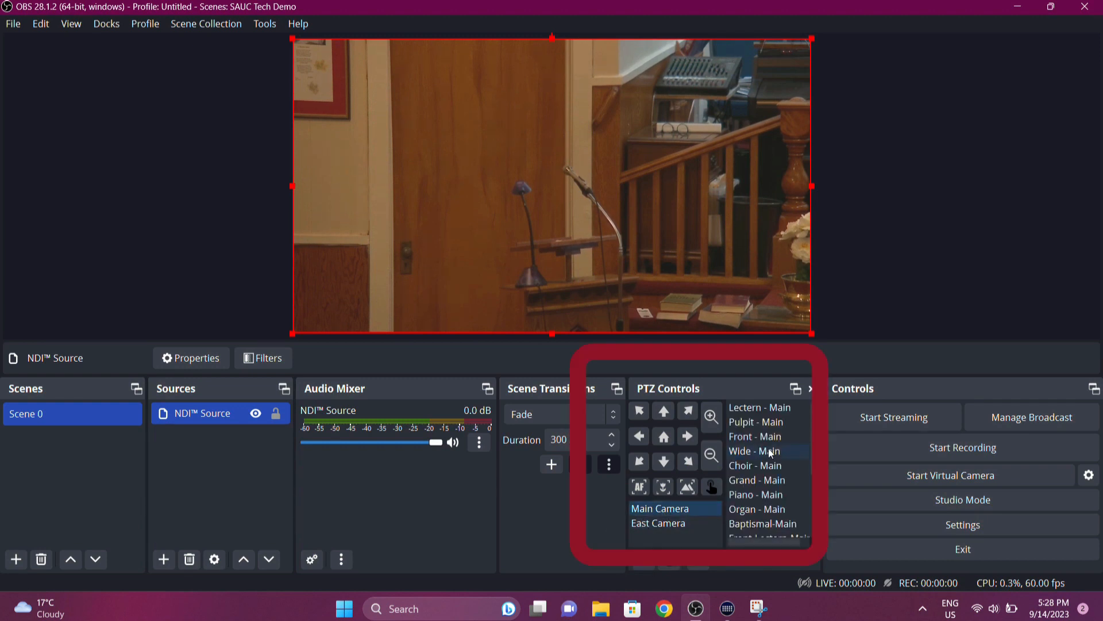
left_click(165, 560)
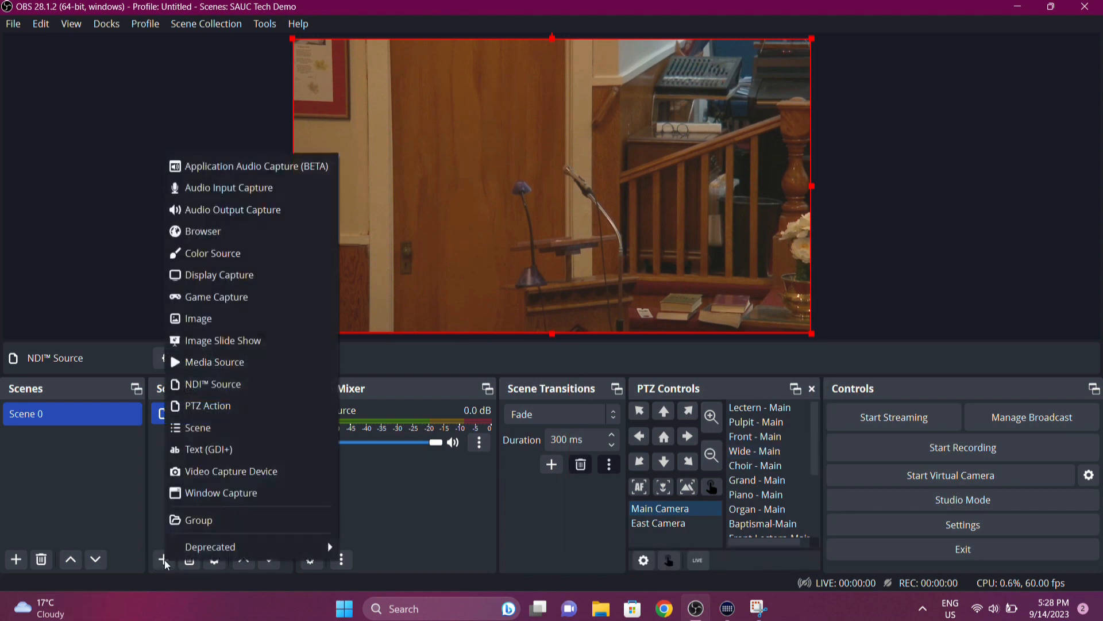
left_click(216, 409)
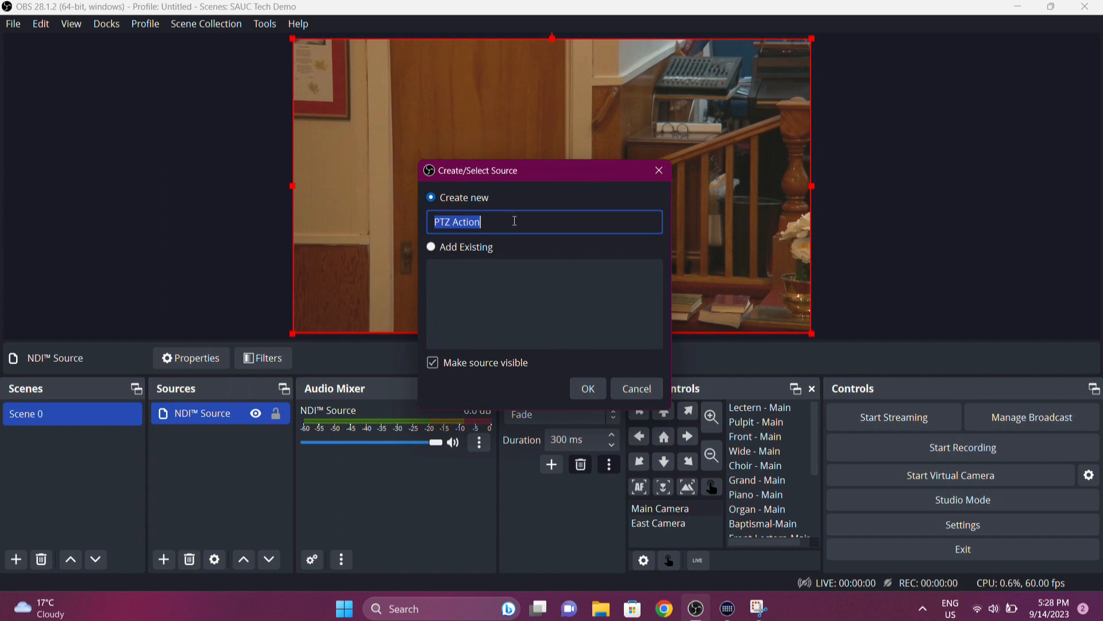
key("BackSpace")
type("2")
key("BackSpace")
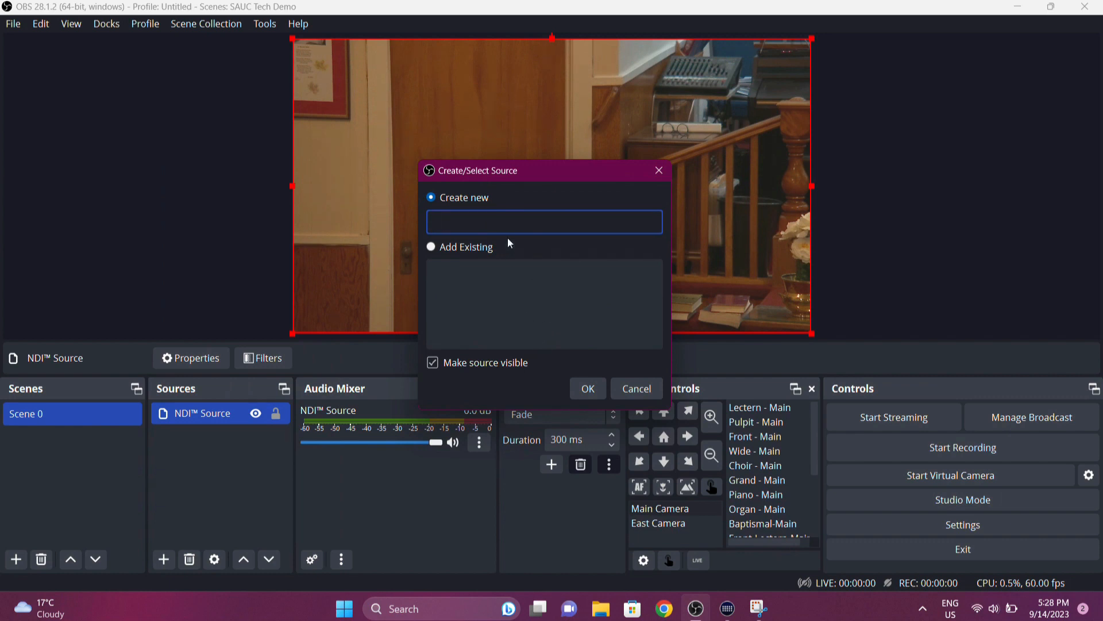
type("Action 2")
left_click(588, 382)
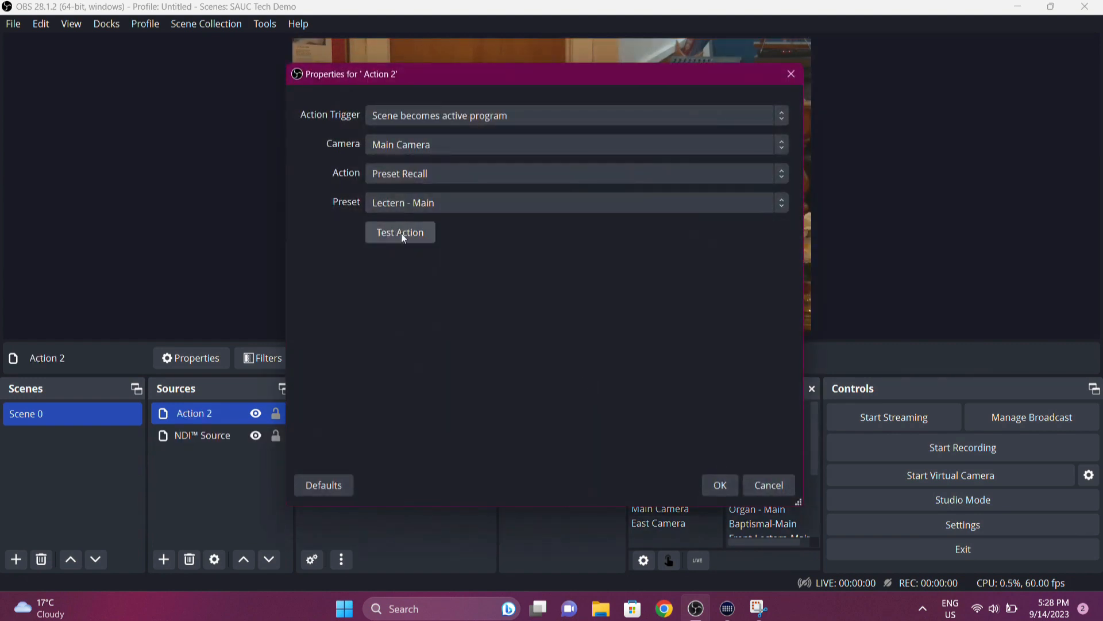
- Test Action 2's recall of the Lectern - Main preset on Main Camera and accept its properties
left_click_drag(509, 73, 799, 118)
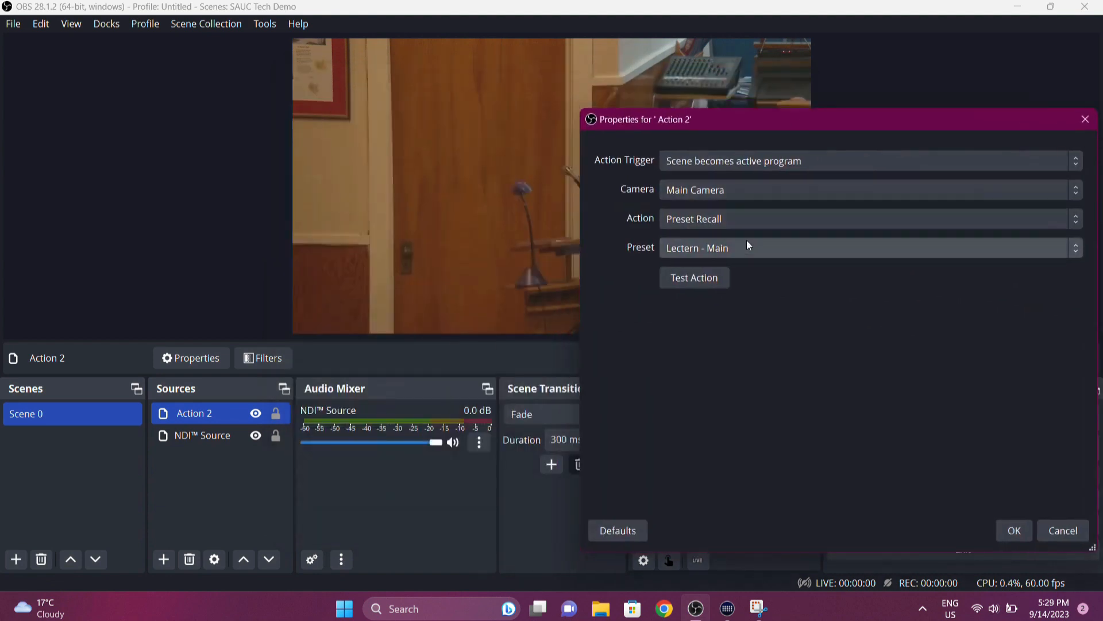
left_click(700, 279)
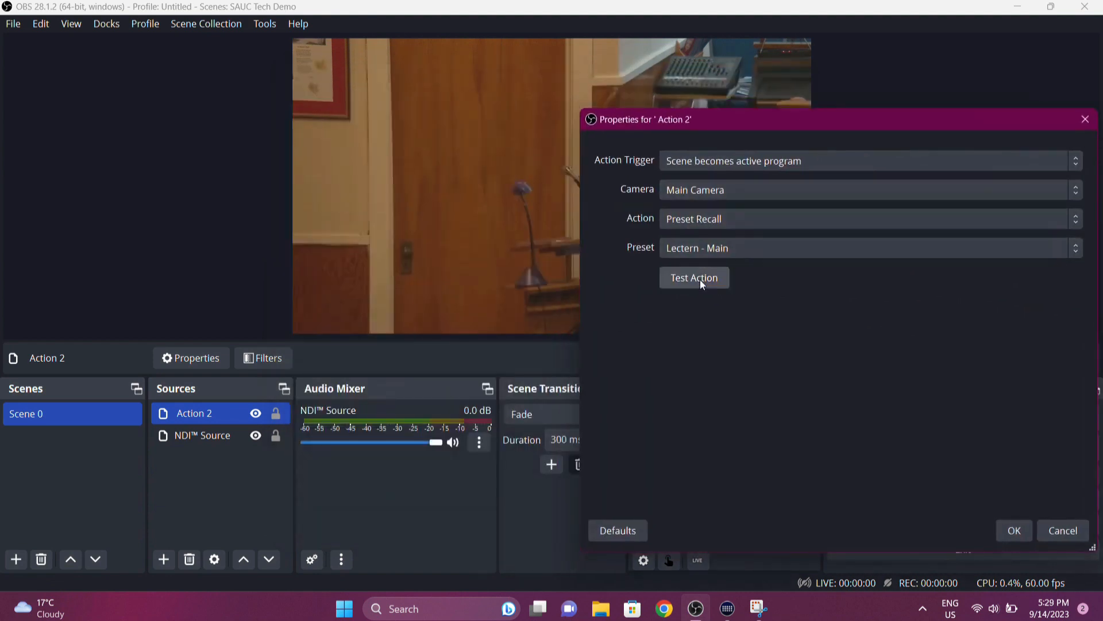
left_click(1013, 532)
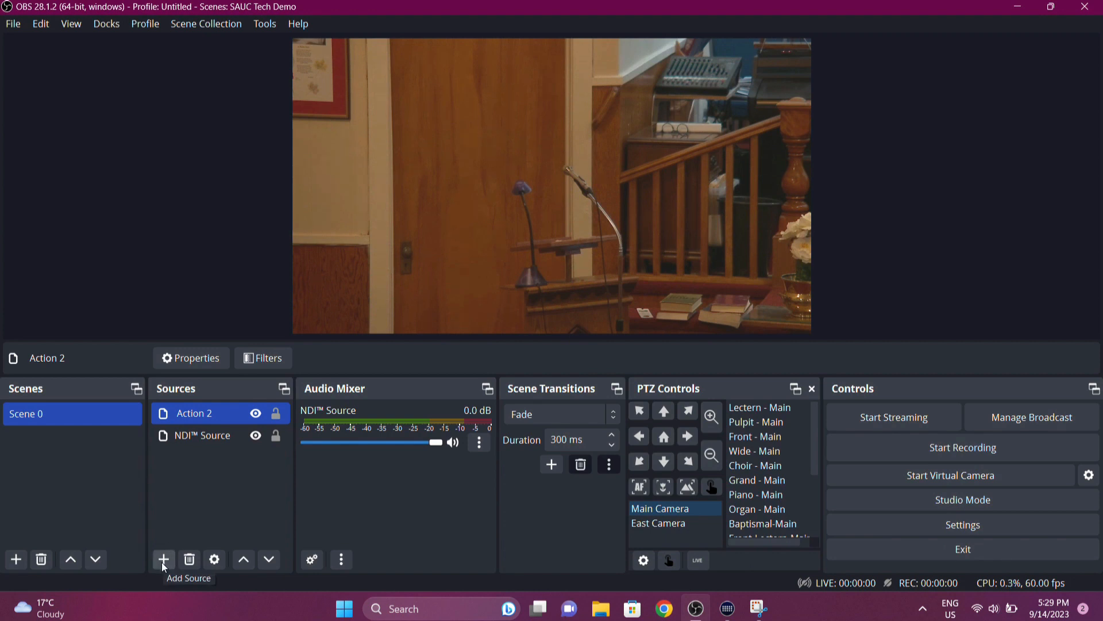
- Recall the Main Camera's Wide - Main preset, followed by the Lectern - Main preset
left_click(186, 433)
left_click(762, 457)
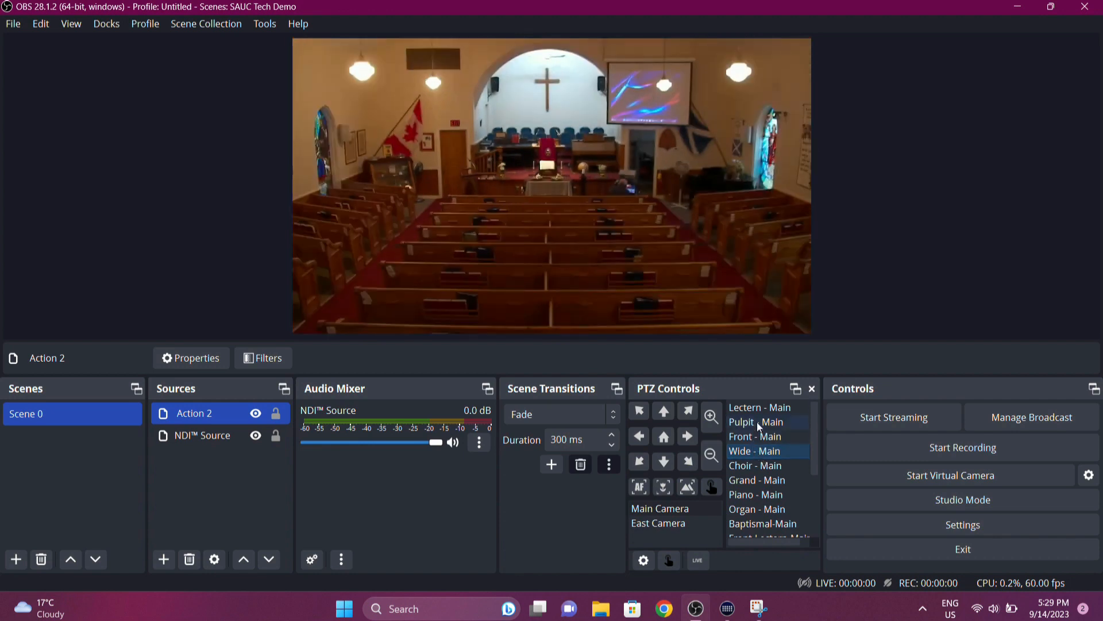
left_click(758, 408)
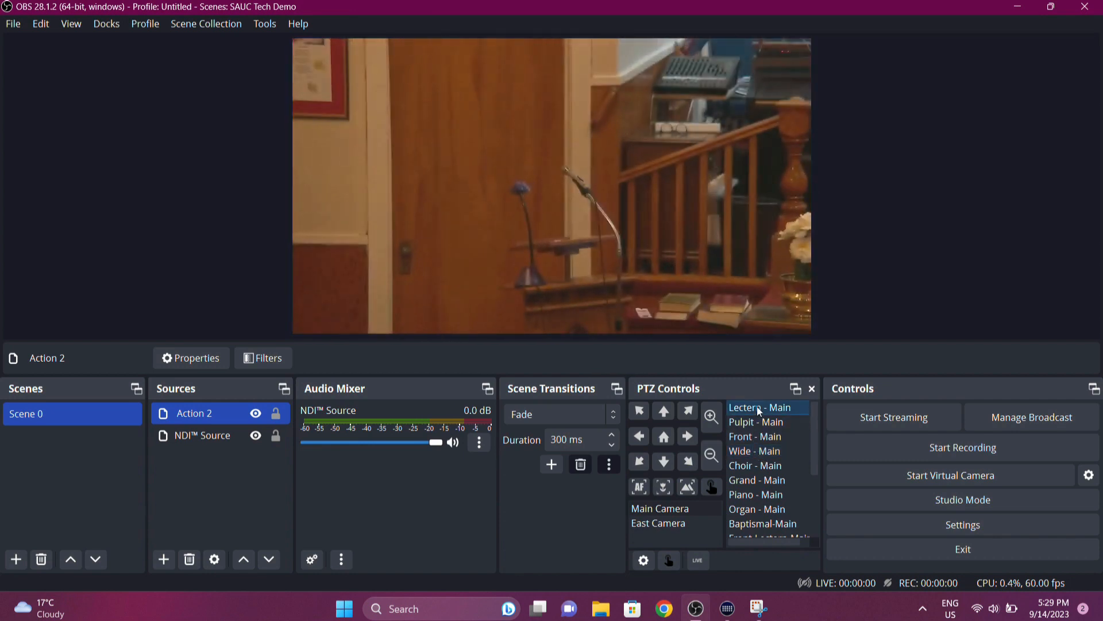
- Pan the Main Camera right, tilt it up and pan it back left to frame the door behind the lectern
left_click(688, 437)
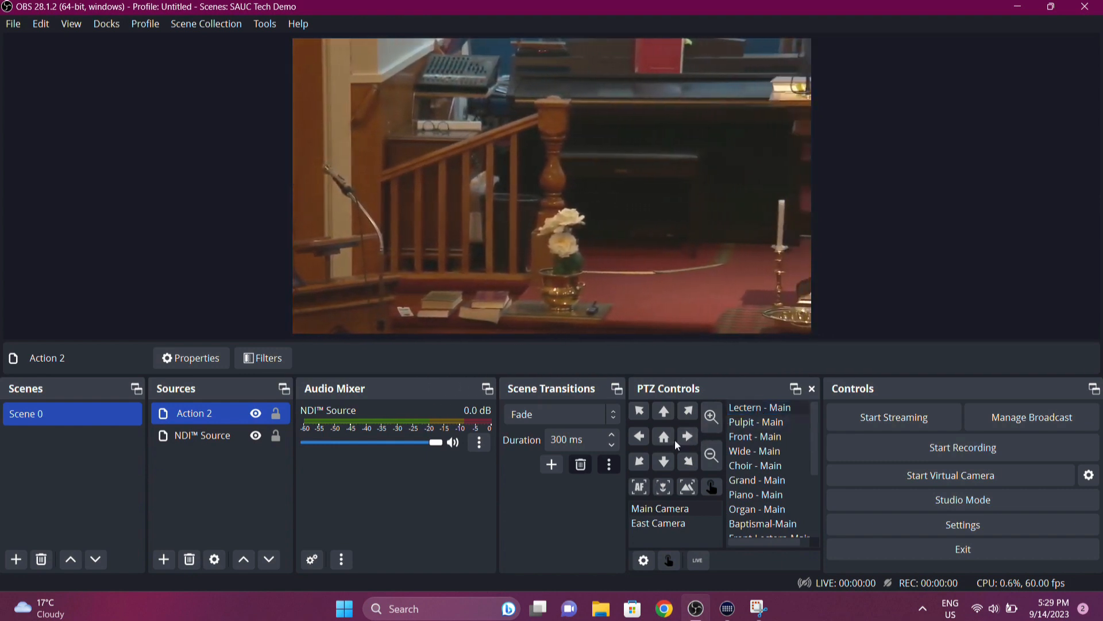
left_click(666, 411)
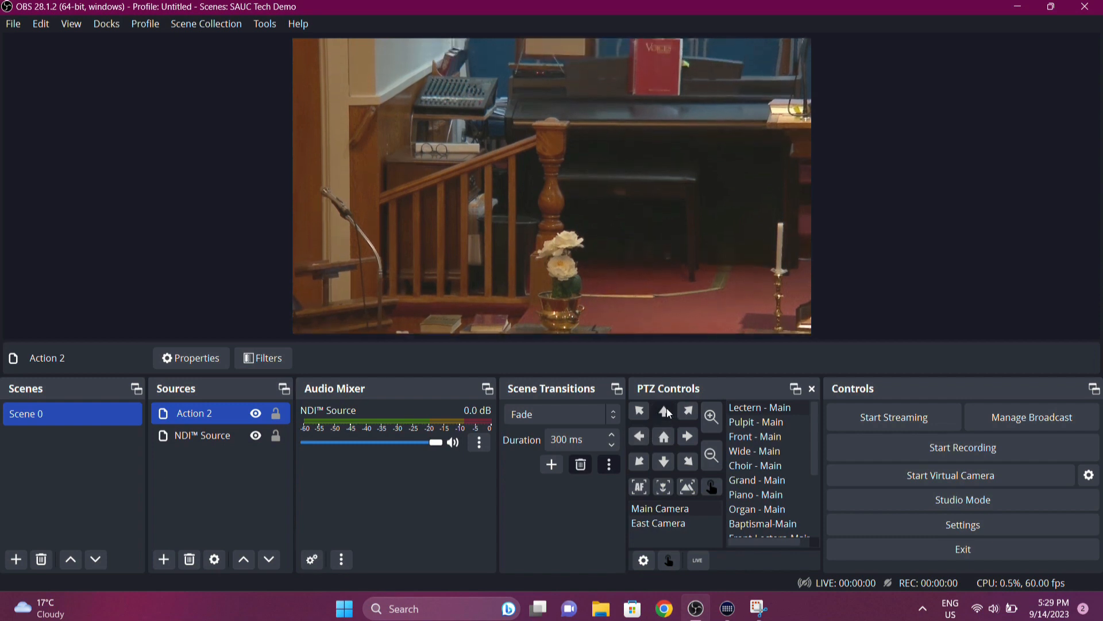
left_click(639, 436)
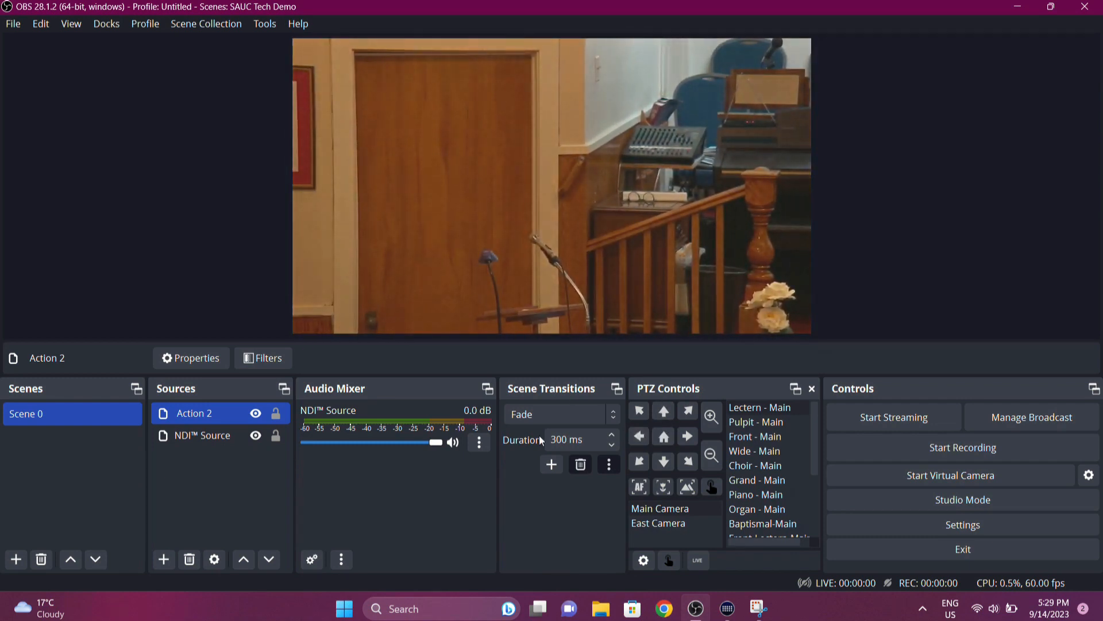
- Add an Image Slide Show source that plays the images in the C:/OBS Files/Sunday_Slides directory
left_click(163, 559)
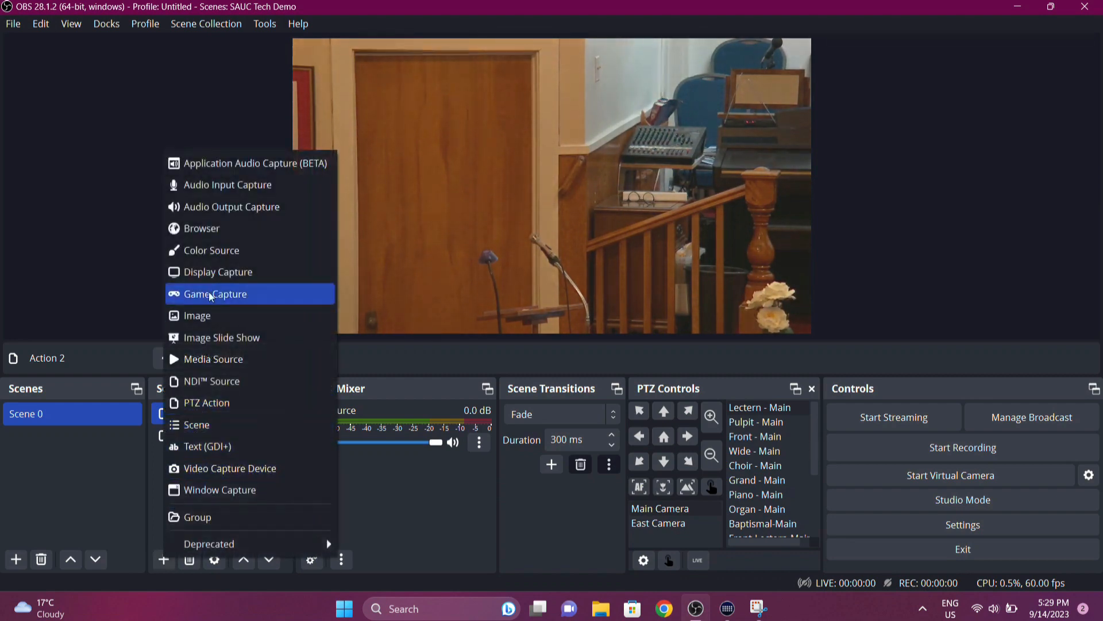
left_click(244, 339)
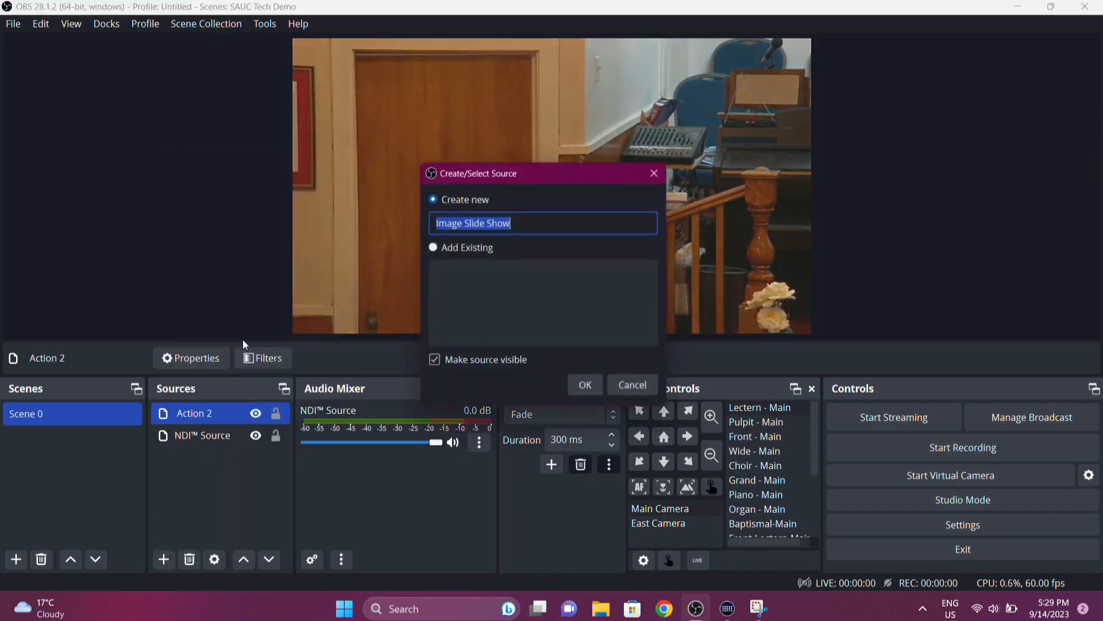
left_click(588, 389)
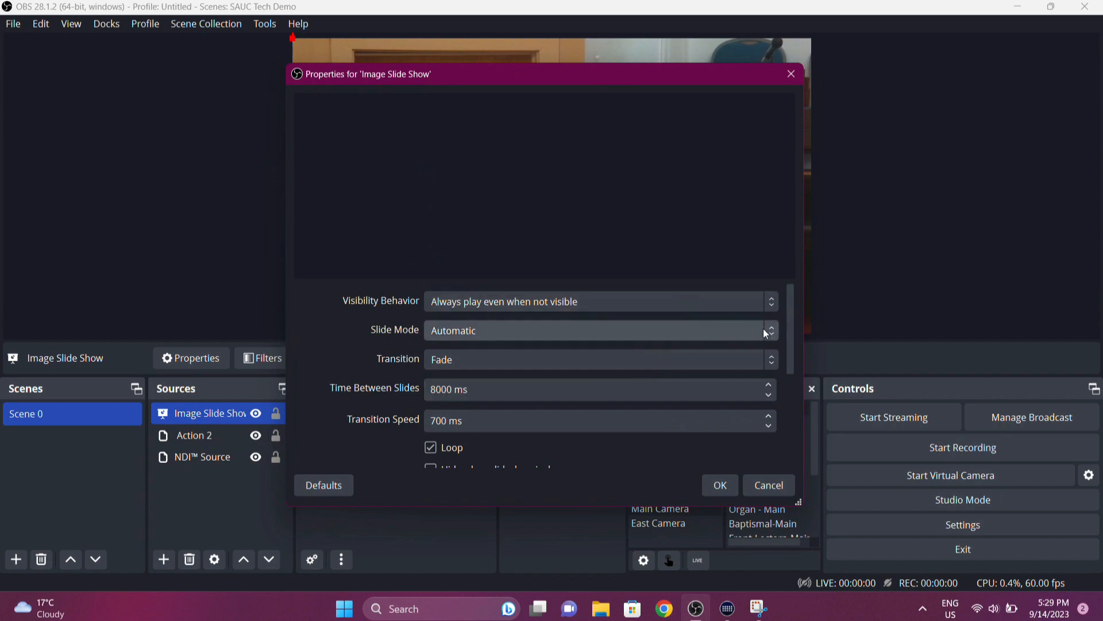
left_click_drag(789, 359, 778, 447)
left_click(762, 371)
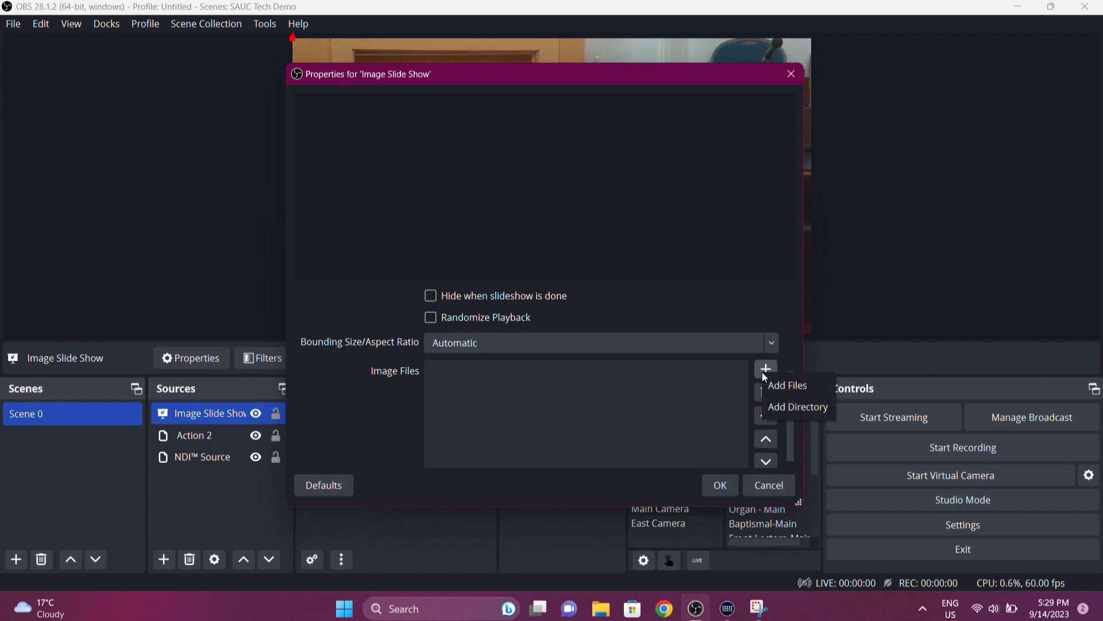
left_click(778, 411)
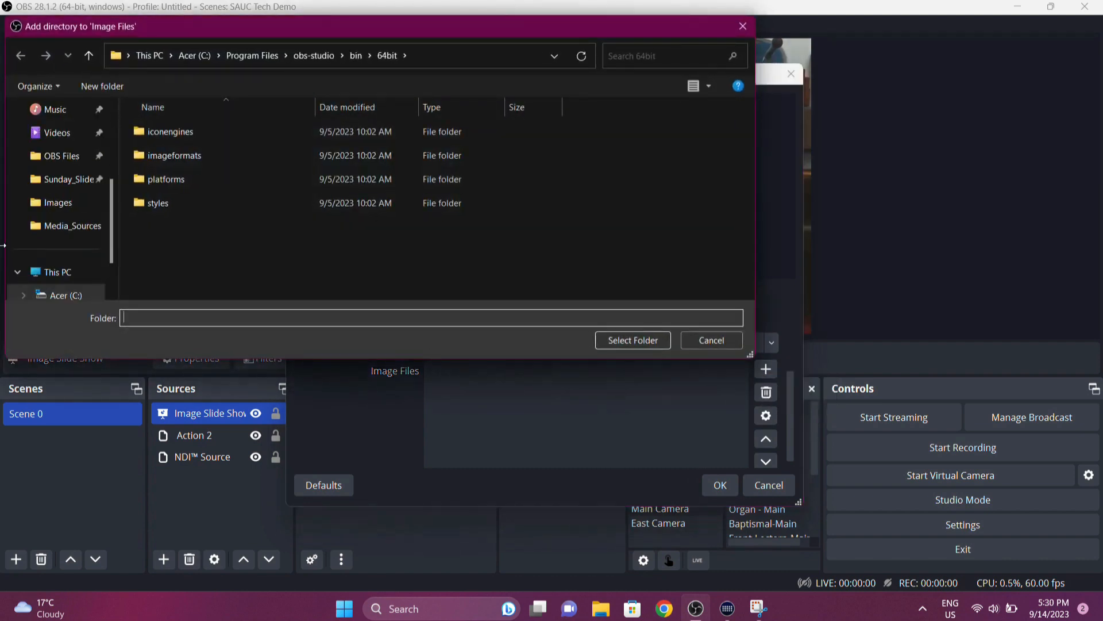
left_click(72, 180)
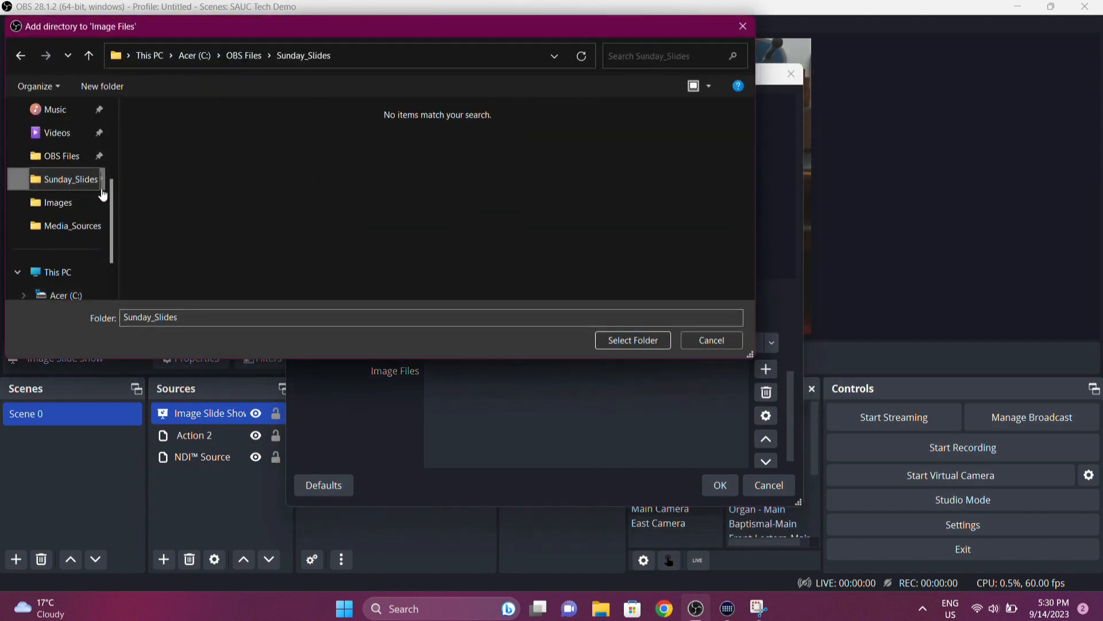
left_click(633, 344)
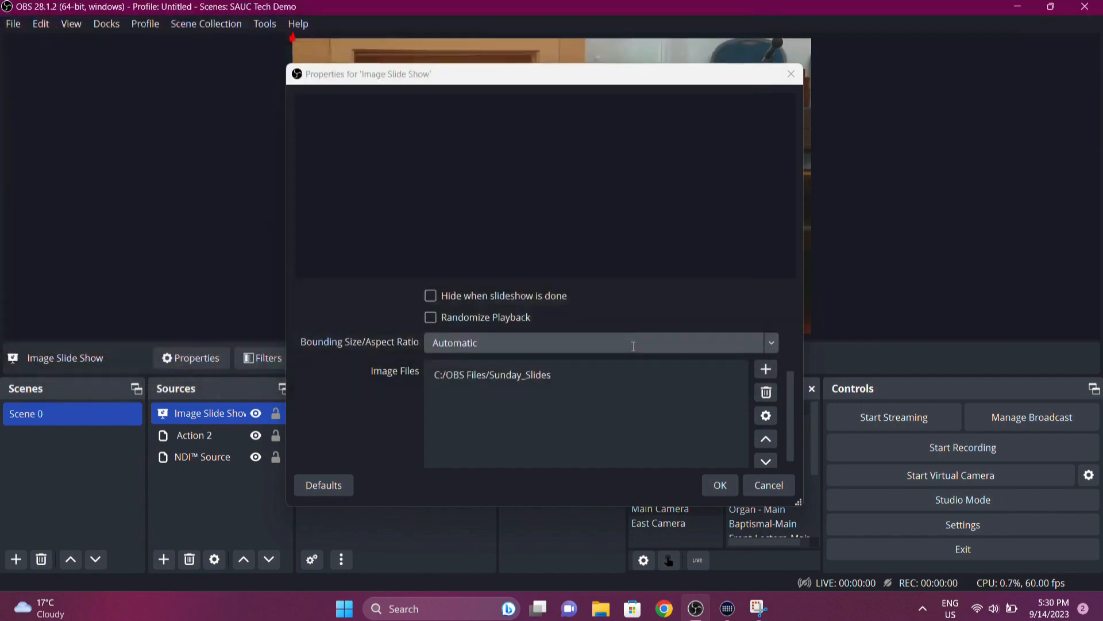
left_click(719, 486)
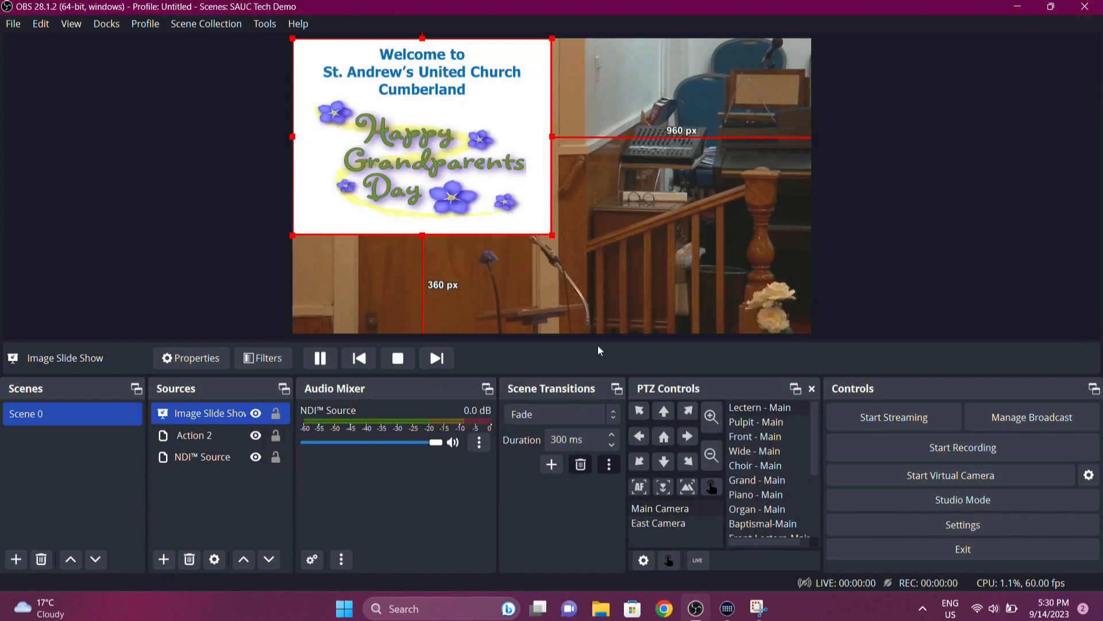
- Move the slide show to the canvas's upper-right corner and shrink the NDI picture into the lower-left corner, leaving about 955 px beside it
left_click_drag(463, 146, 724, 149)
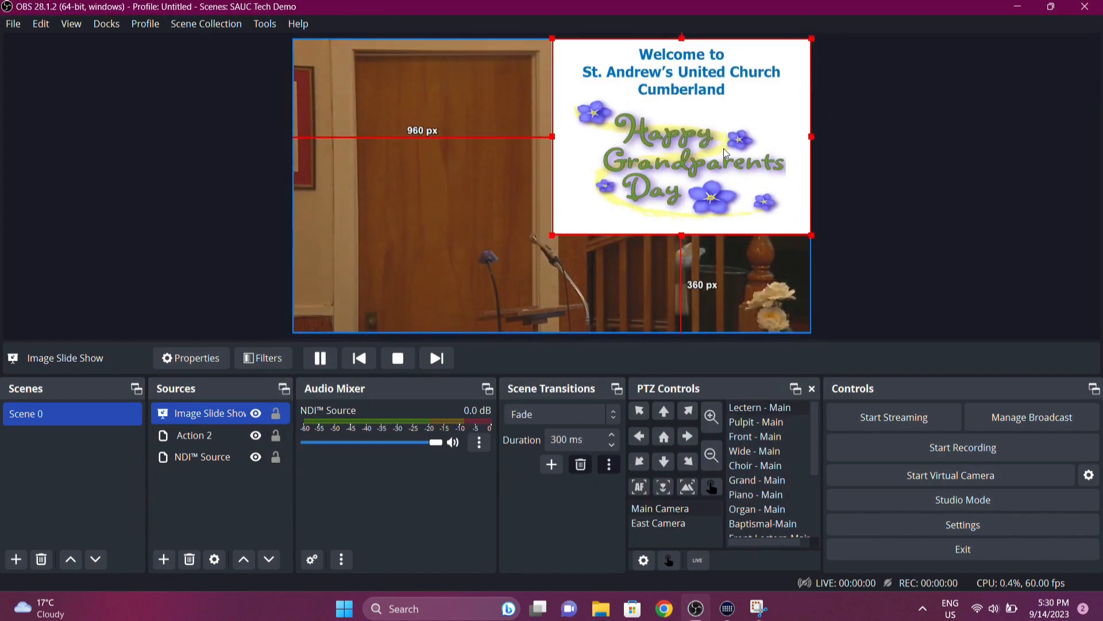
left_click(426, 249)
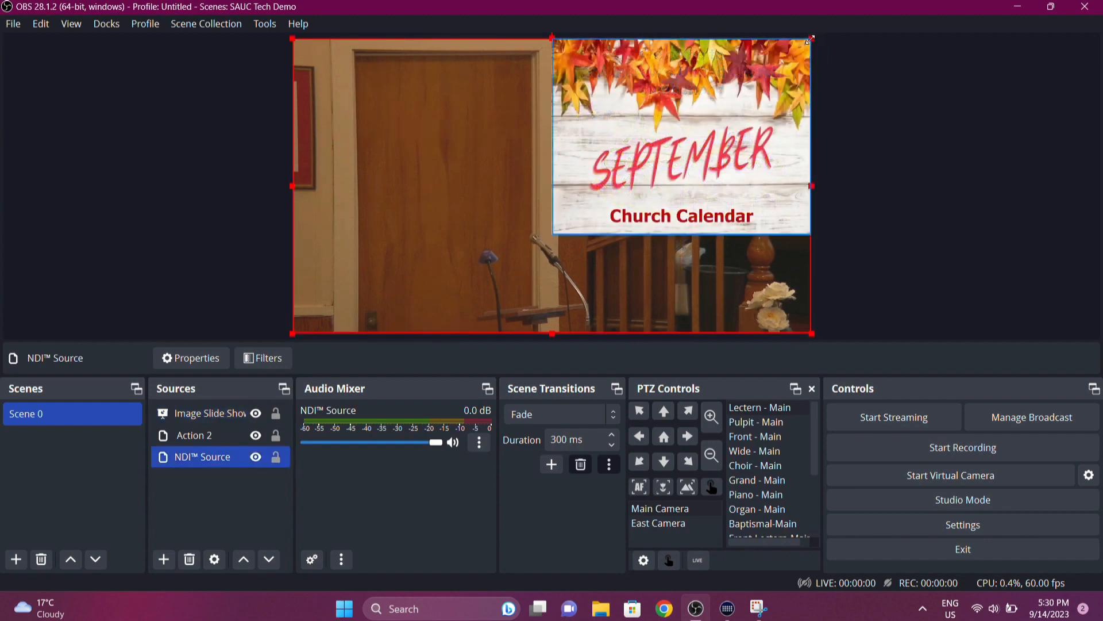
left_click_drag(812, 38, 475, 186)
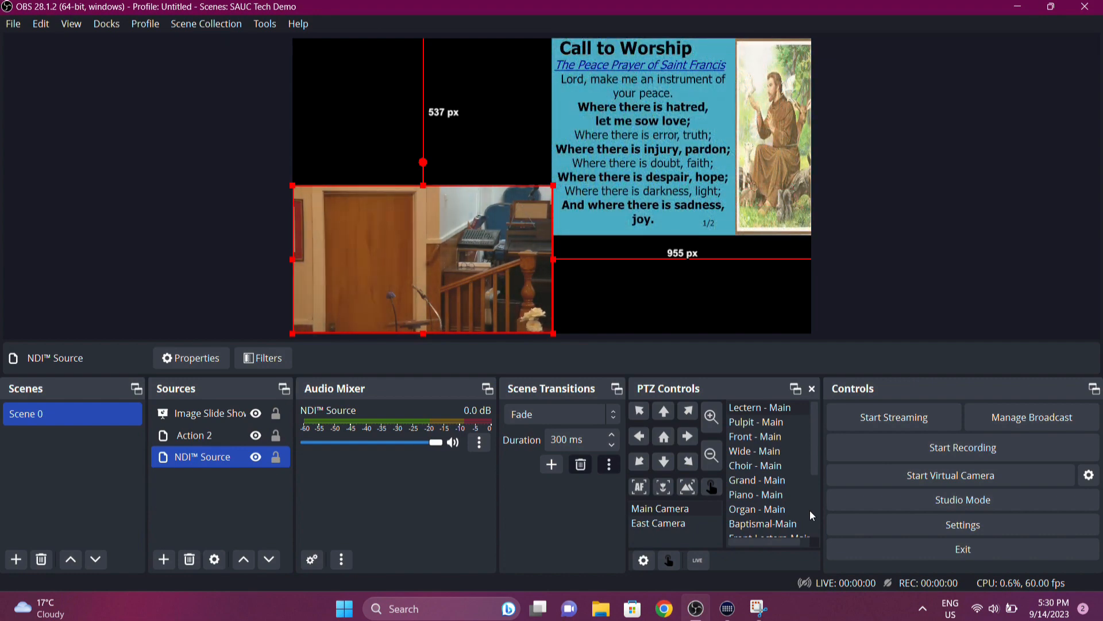
- Shrink the slide show to leave about 1081 px on its left and enlarge the NDI picture to meet the slide's left edge
left_click(718, 160)
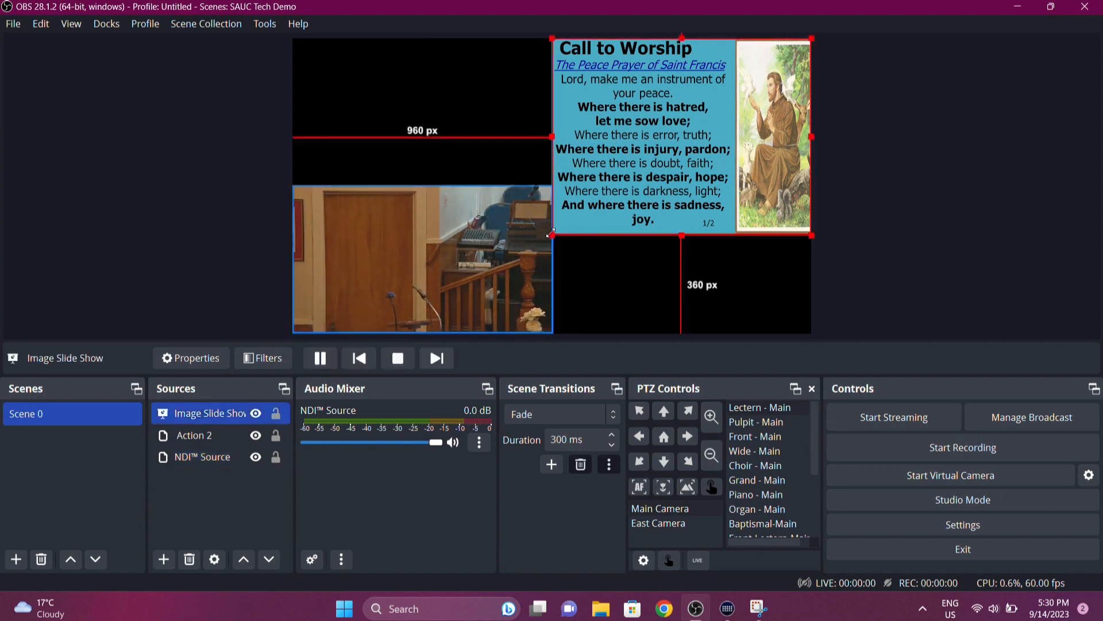
left_click_drag(549, 237, 586, 208)
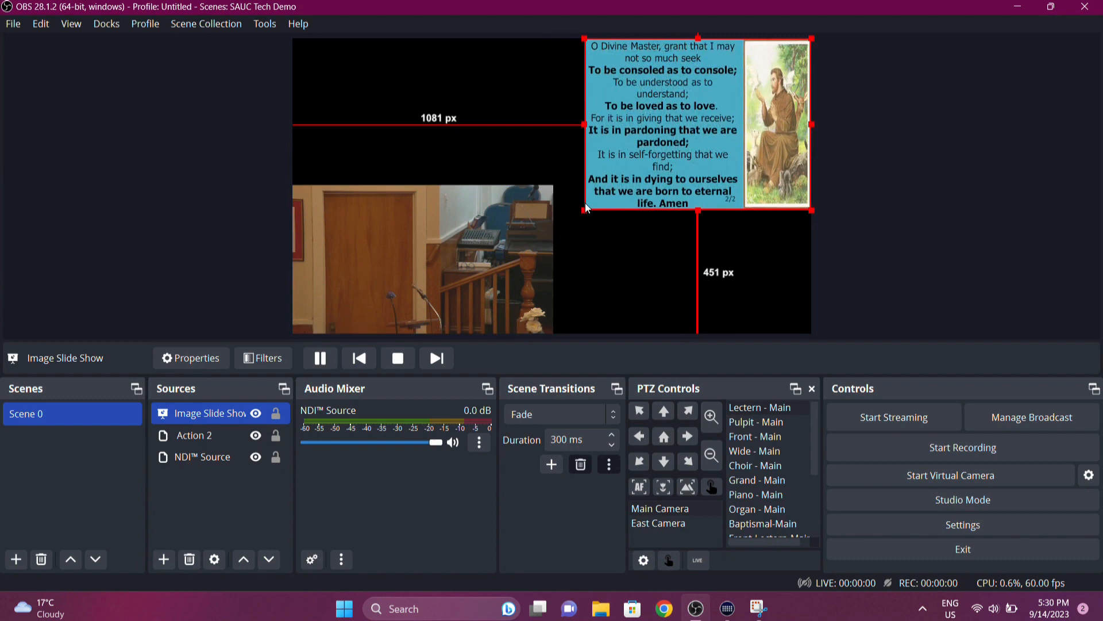
left_click(507, 224)
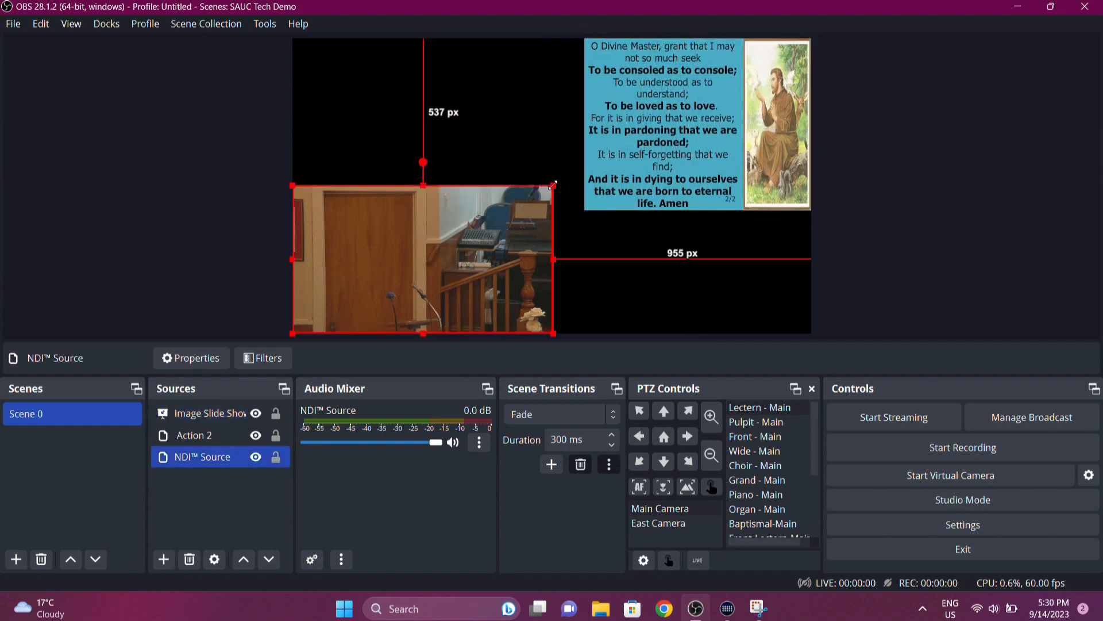
left_click_drag(553, 186, 581, 171)
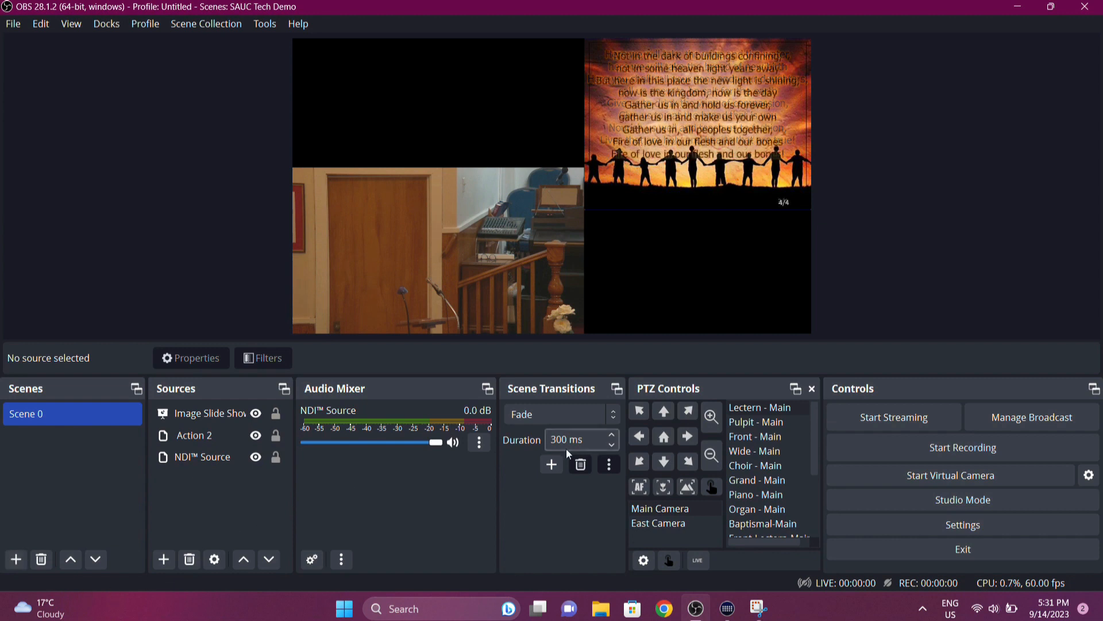
- Recall the Main Camera presets Pulpit - Main, Grand - Main and Lectern - Main in turn
double_click(771, 423)
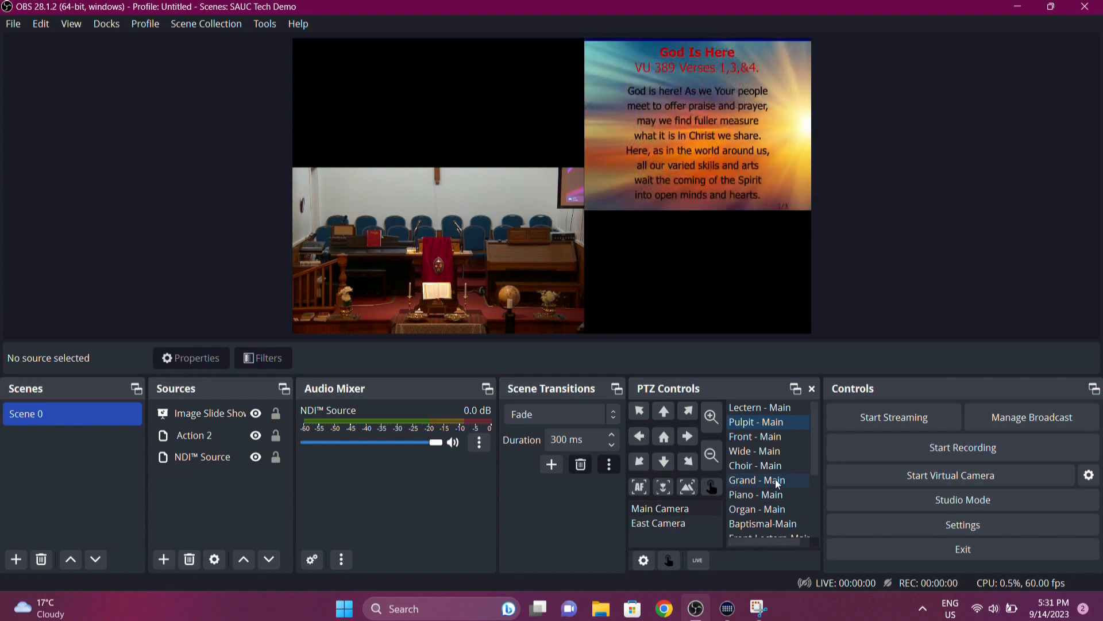
double_click(778, 484)
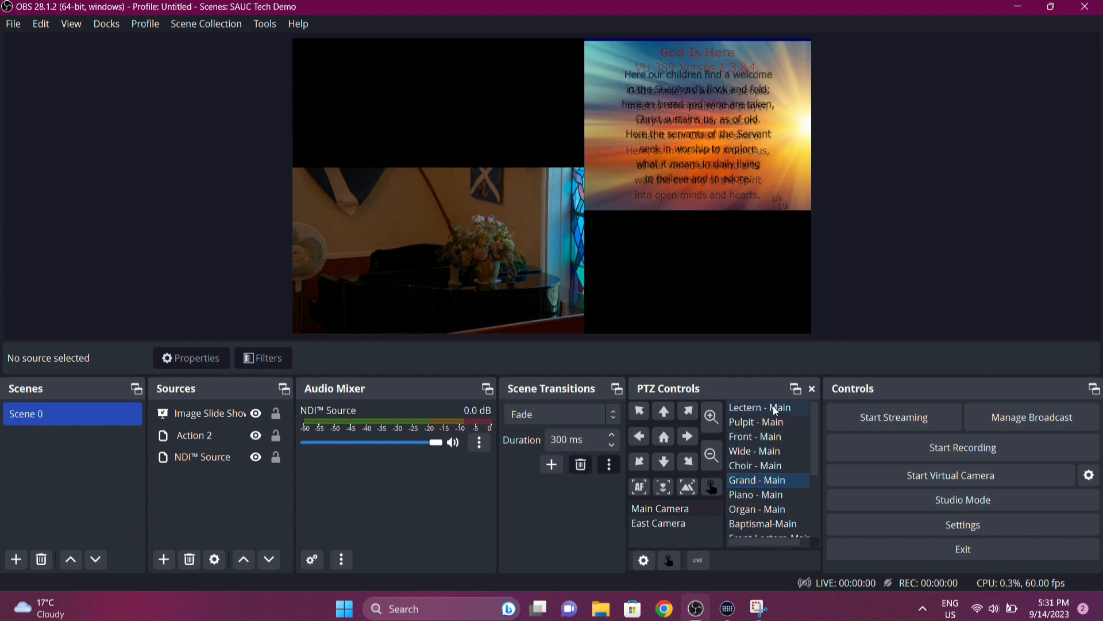
double_click(773, 406)
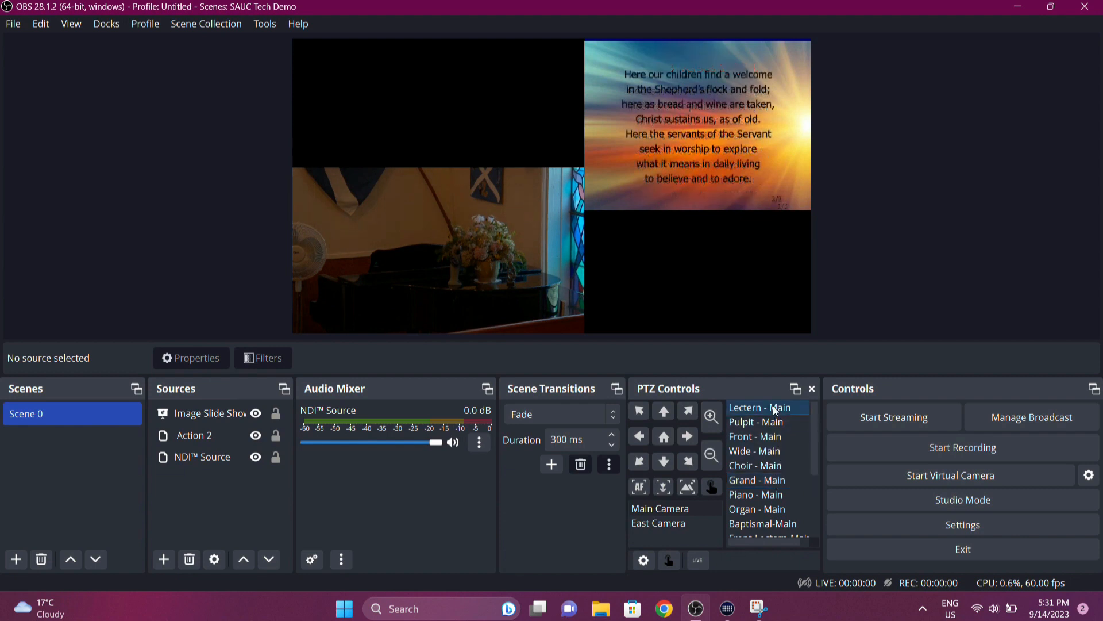
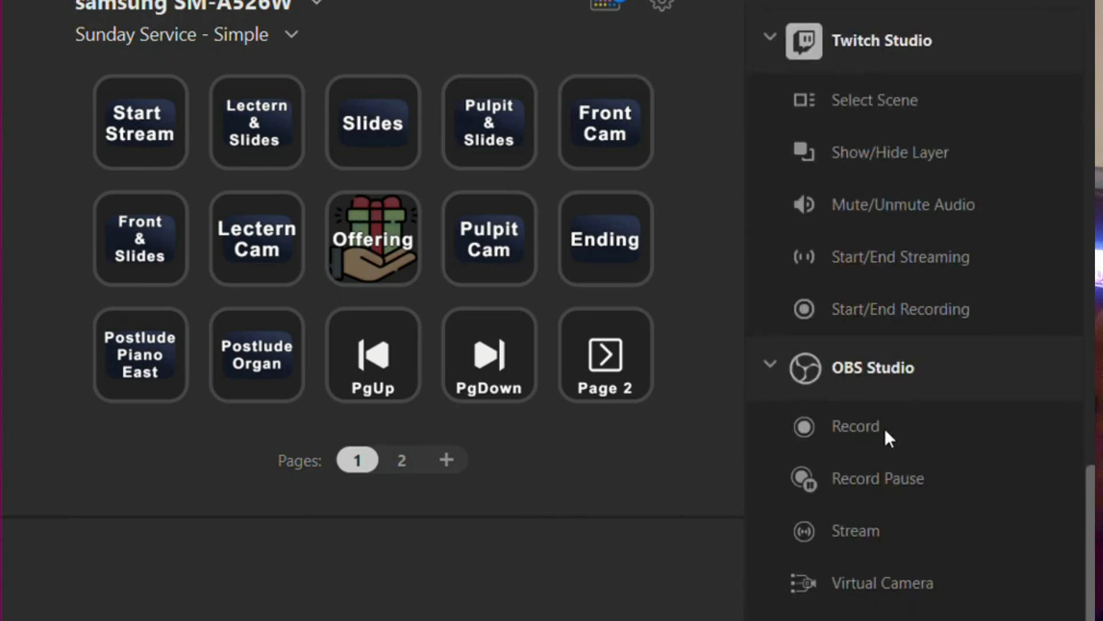
scroll(885, 432, "down", 3)
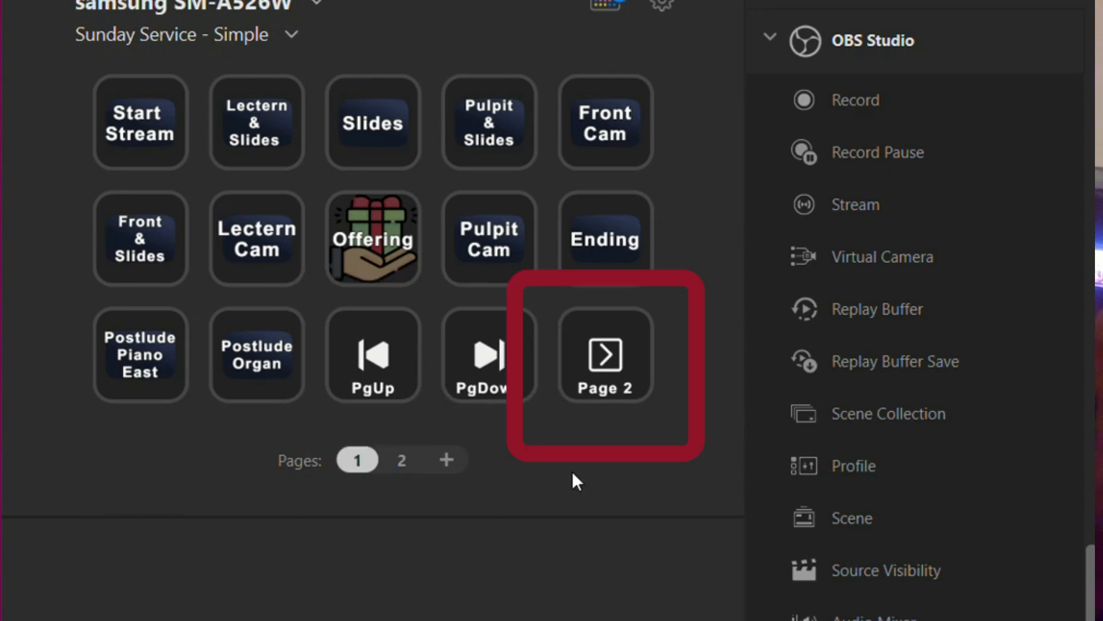
- In Stream Deck, review the OBS Studio actions and the second page of keys, and open the first page's Lectern & Slides key settings
left_click(404, 457)
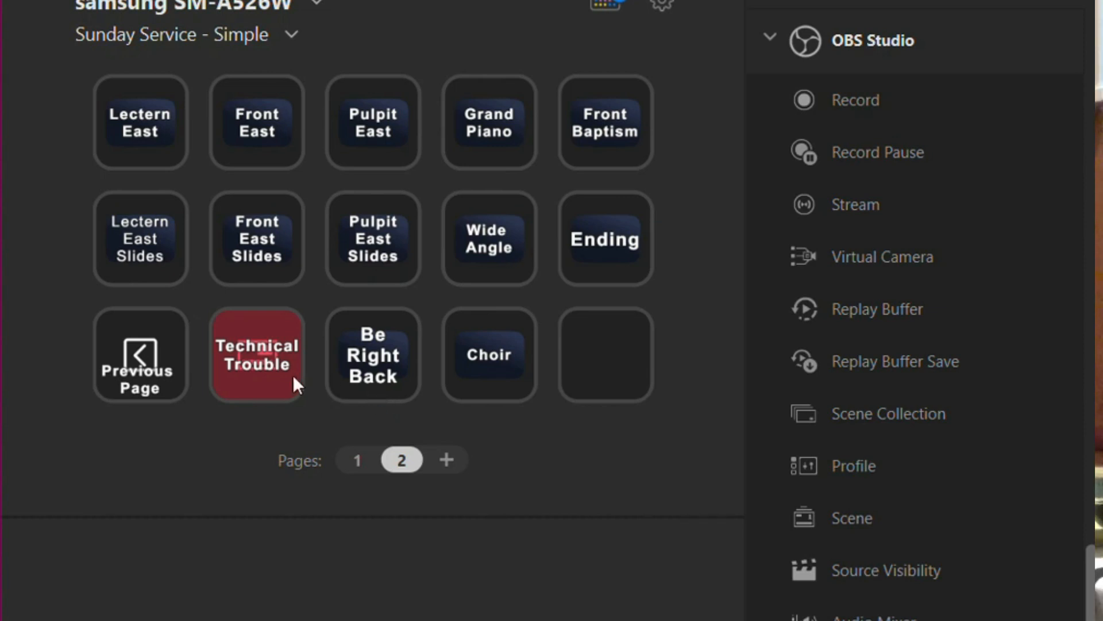
left_click(355, 459)
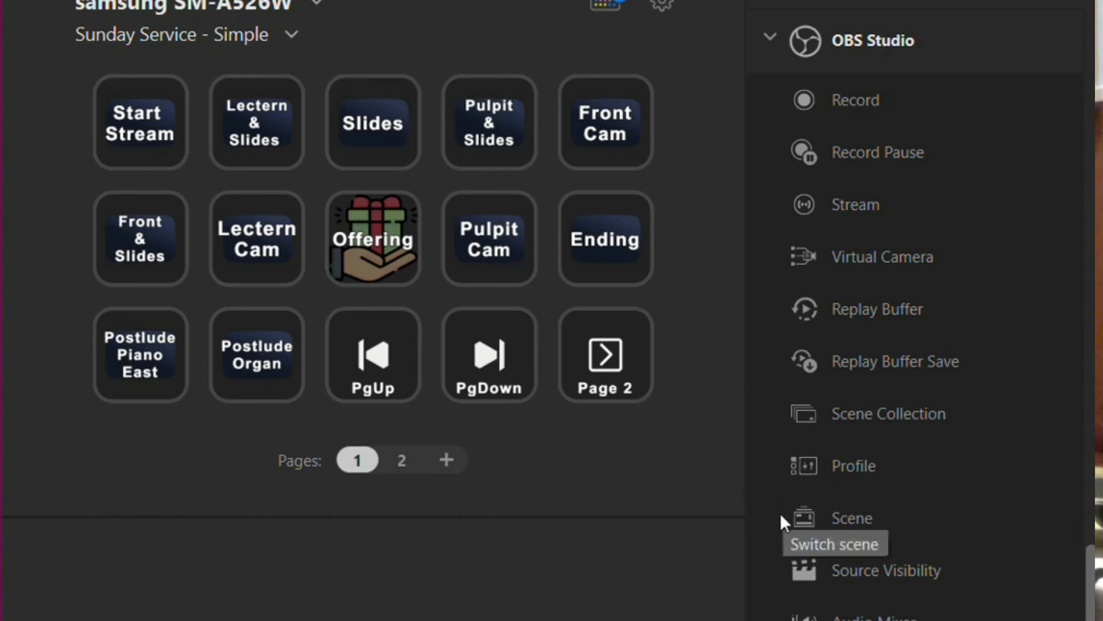
left_click(276, 143)
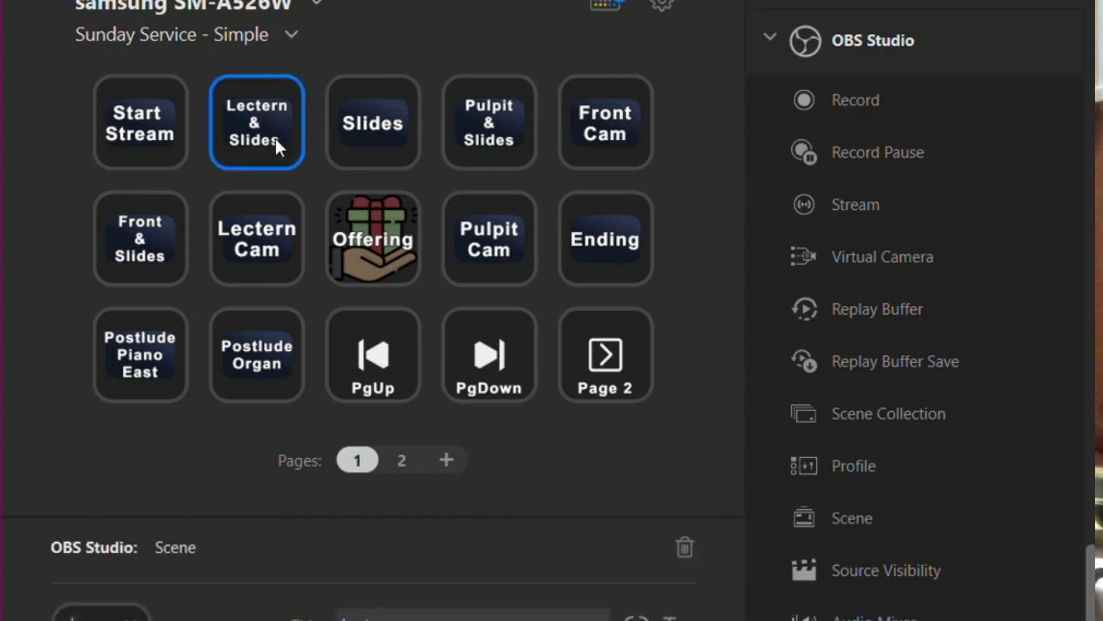